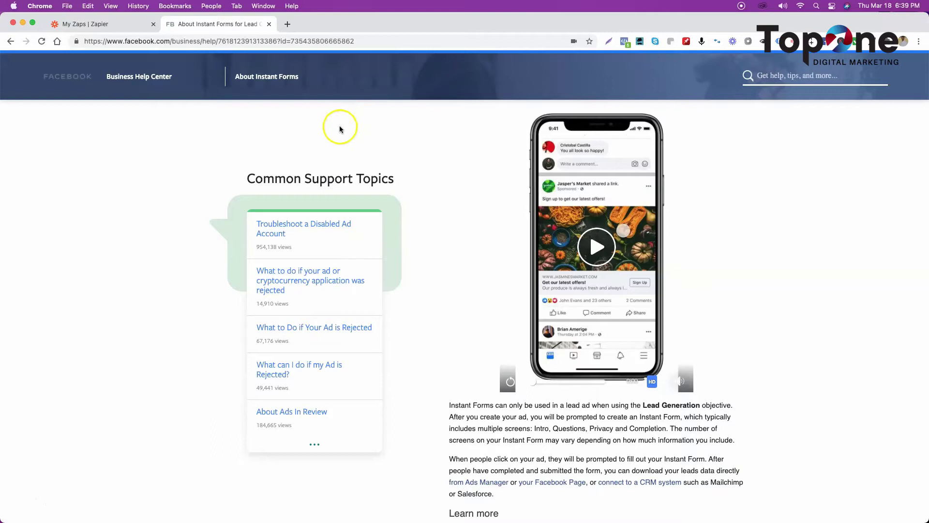
Step: Play the demo video on the About Instant Forms page in full screen
{"action": "left_click", "coordinate": [595, 250]}
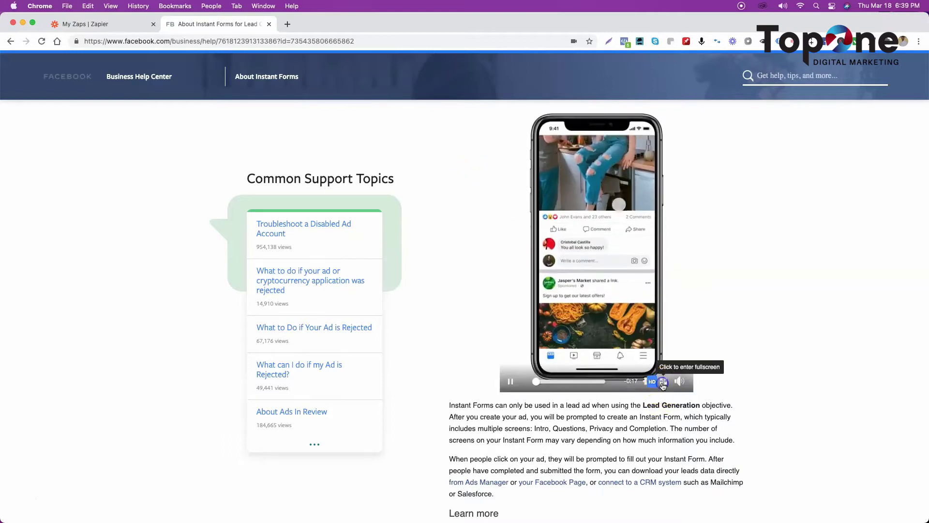
{"action": "left_click", "coordinate": [663, 382]}
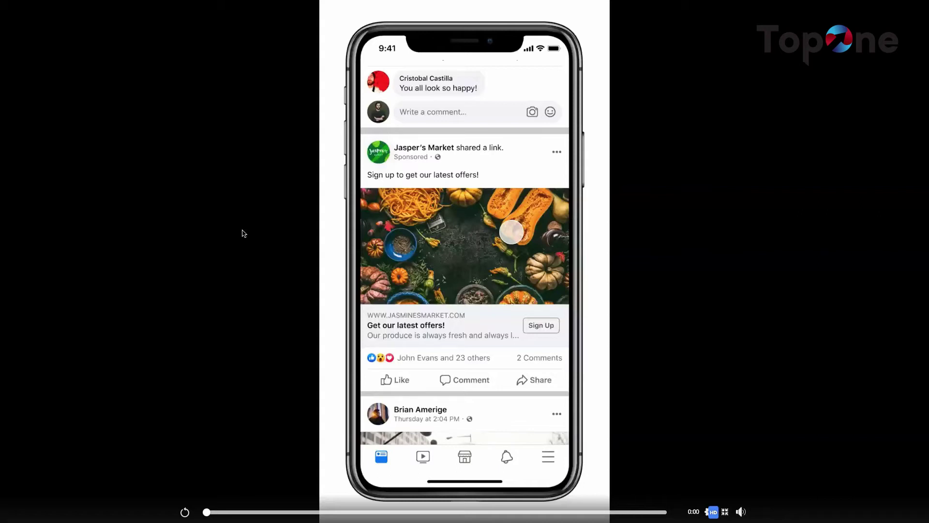
Step: Leave full screen, create a new Zap from My Zaps, and pick Facebook Lead Ads as the trigger app
{"action": "mouse_move", "coordinate": [735, 508]}
{"action": "left_click", "coordinate": [725, 511]}
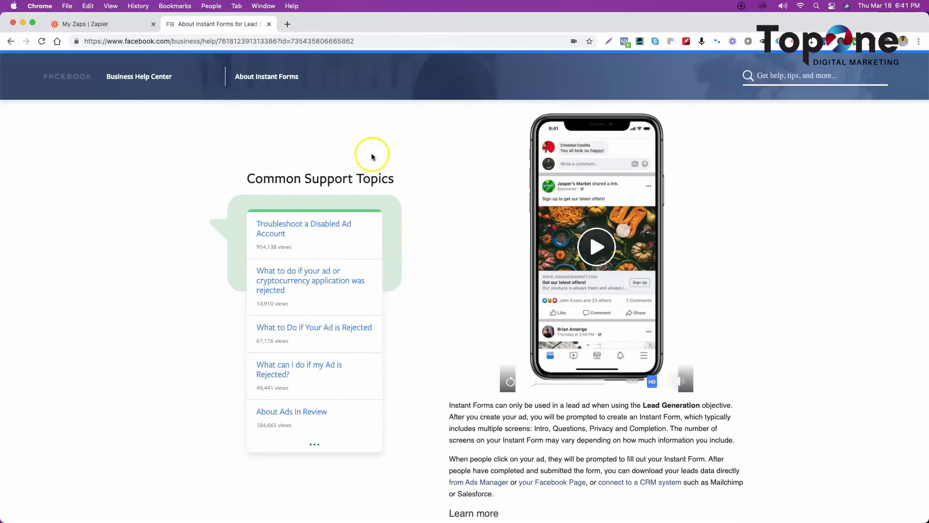
{"action": "left_click", "coordinate": [96, 24]}
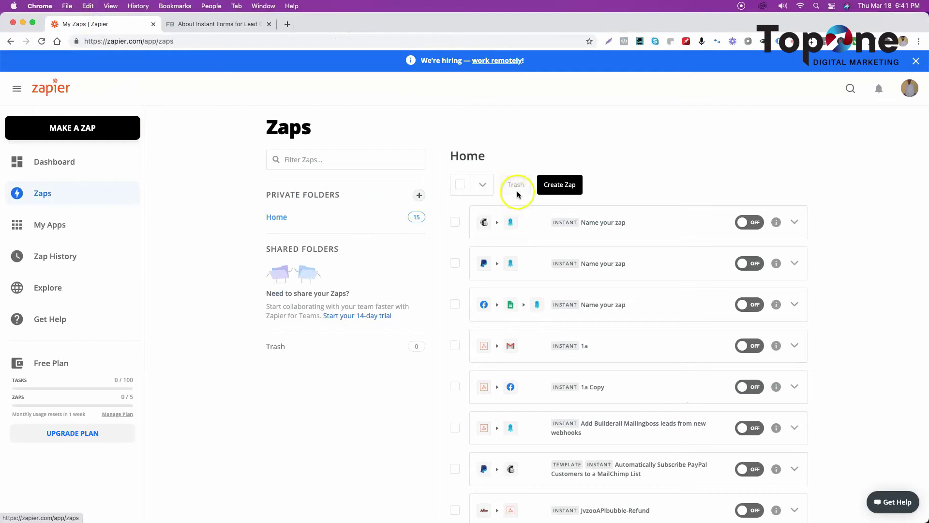
{"action": "left_click", "coordinate": [557, 184]}
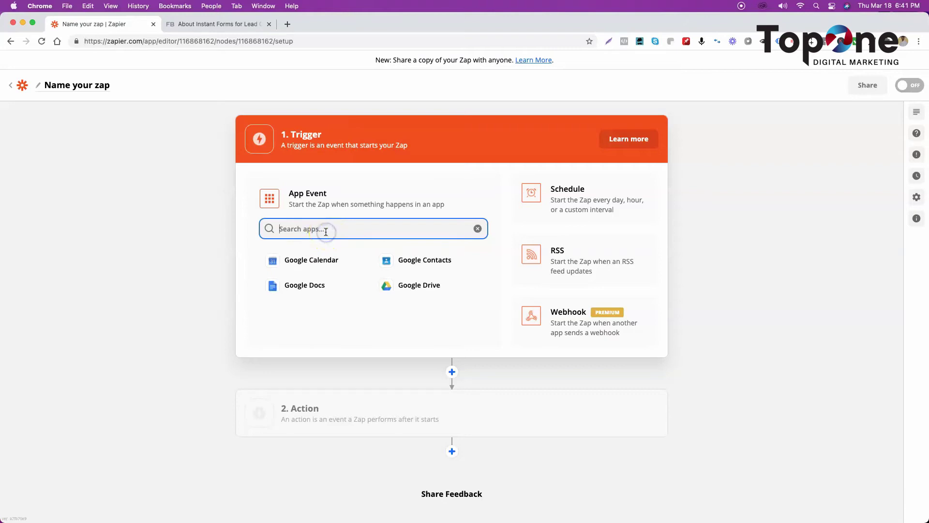
{"action": "type", "text": "face l"}
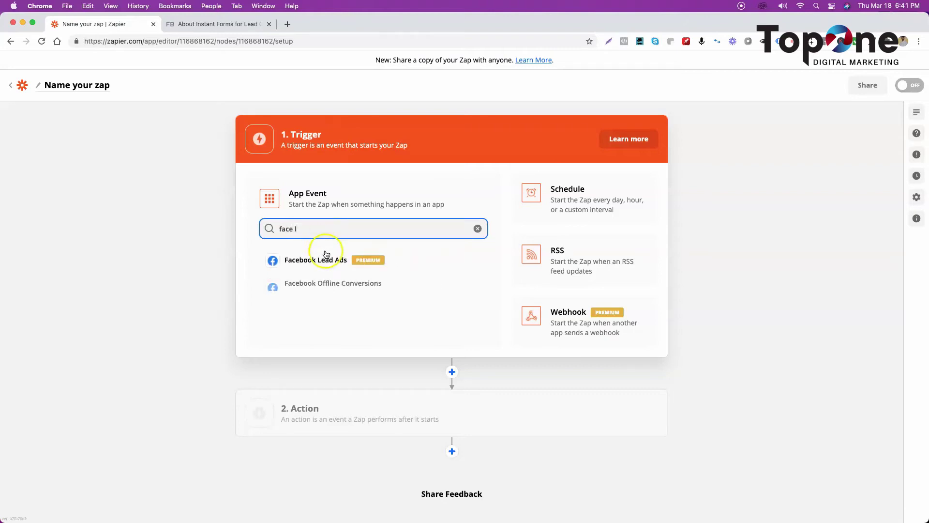
{"action": "left_click", "coordinate": [321, 262]}
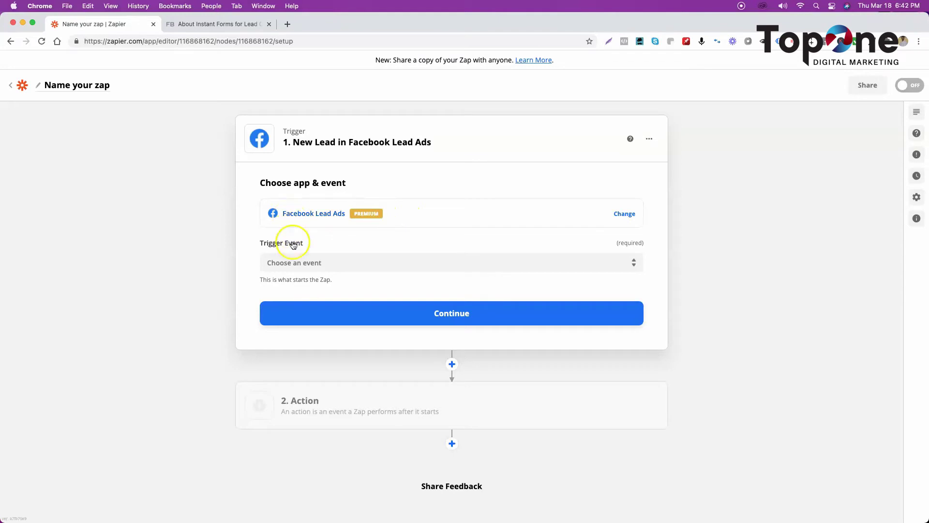
{"action": "left_click", "coordinate": [366, 262]}
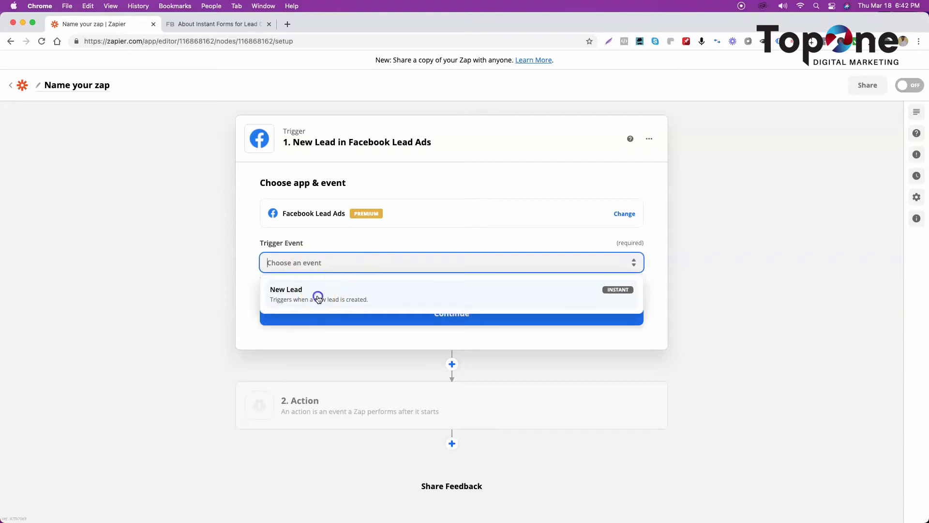
Step: Choose New Lead as the Facebook Lead Ads trigger event and continue
{"action": "left_click", "coordinate": [318, 299]}
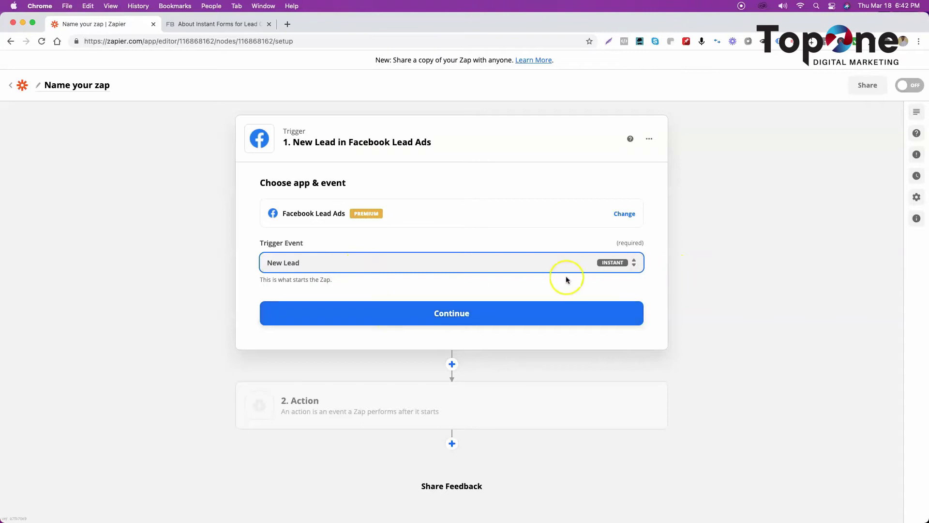
{"action": "left_click", "coordinate": [439, 314]}
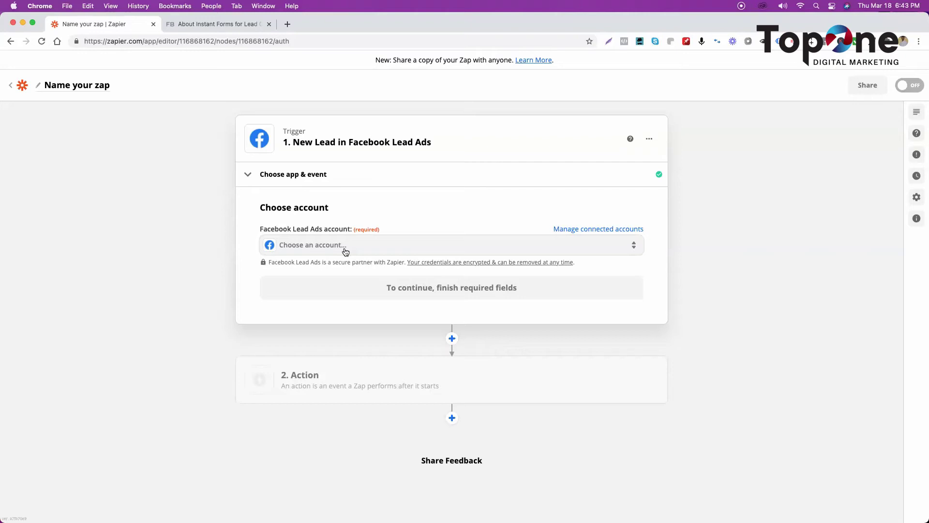
Step: Select the already connected Facebook Lead Ads account for the trigger and continue
{"action": "left_click", "coordinate": [345, 246]}
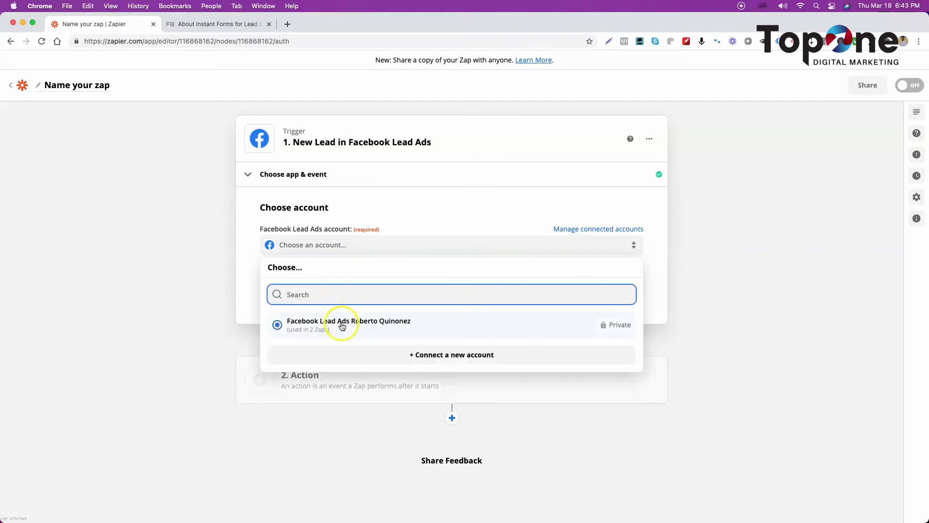
{"action": "left_click", "coordinate": [363, 326]}
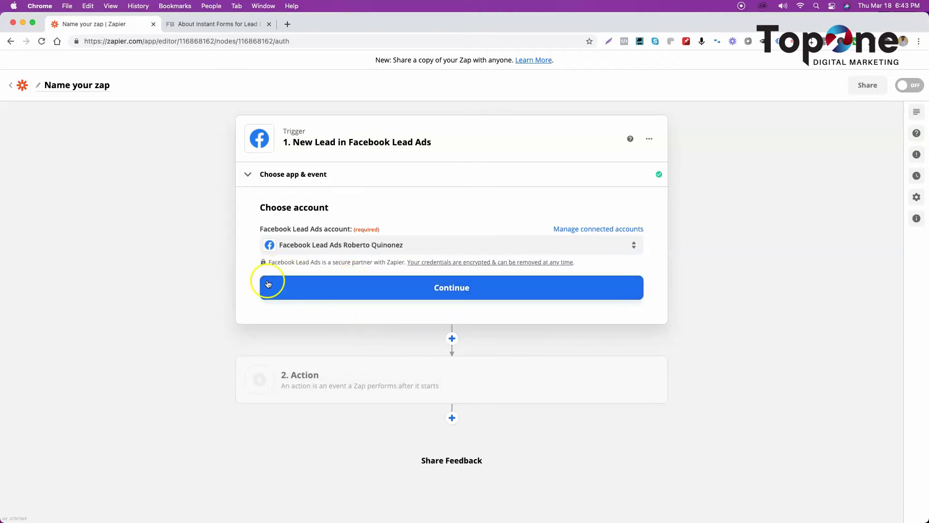
{"action": "left_click", "coordinate": [332, 290]}
{"action": "left_click", "coordinate": [372, 246]}
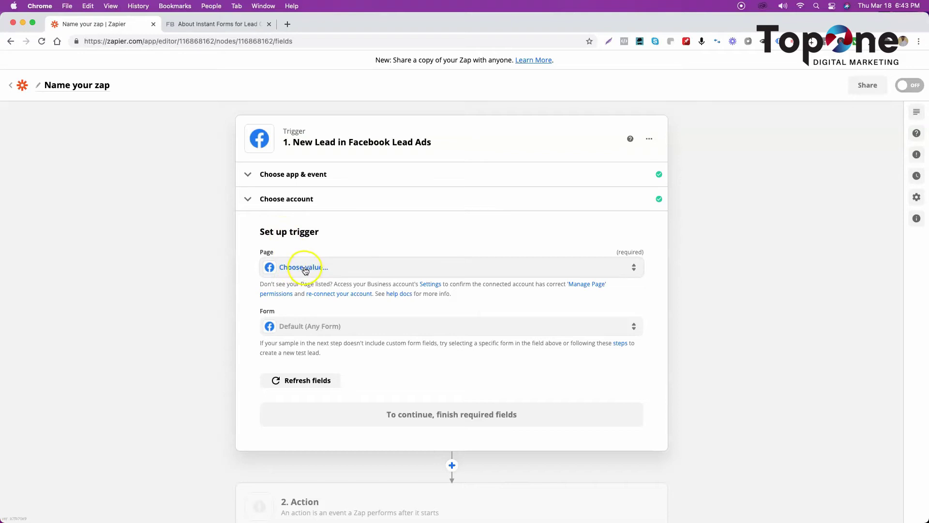
Step: Set the trigger Page to Top One Digital Marketing and Form to Default (Any Form), then continue
{"action": "left_click", "coordinate": [307, 269]}
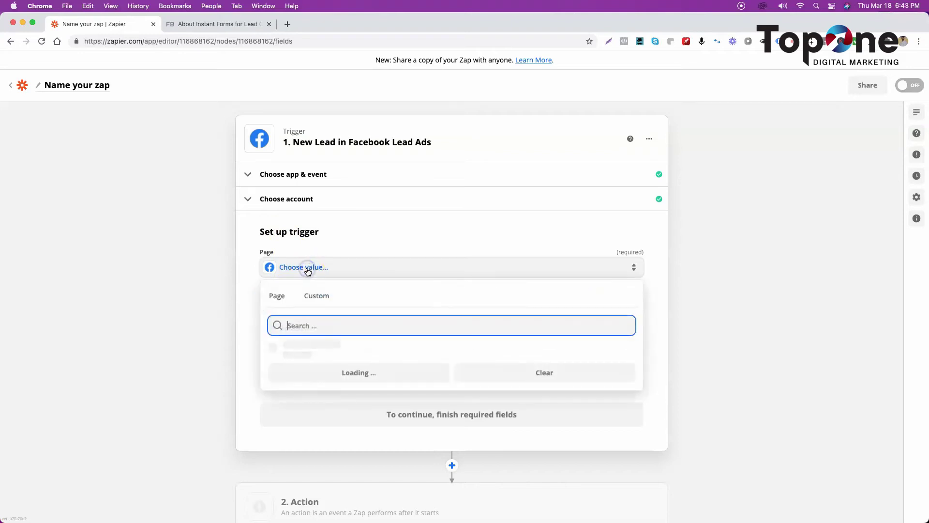
{"action": "scroll", "coordinate": [314, 366], "scroll_direction": "down", "scroll_amount": 1}
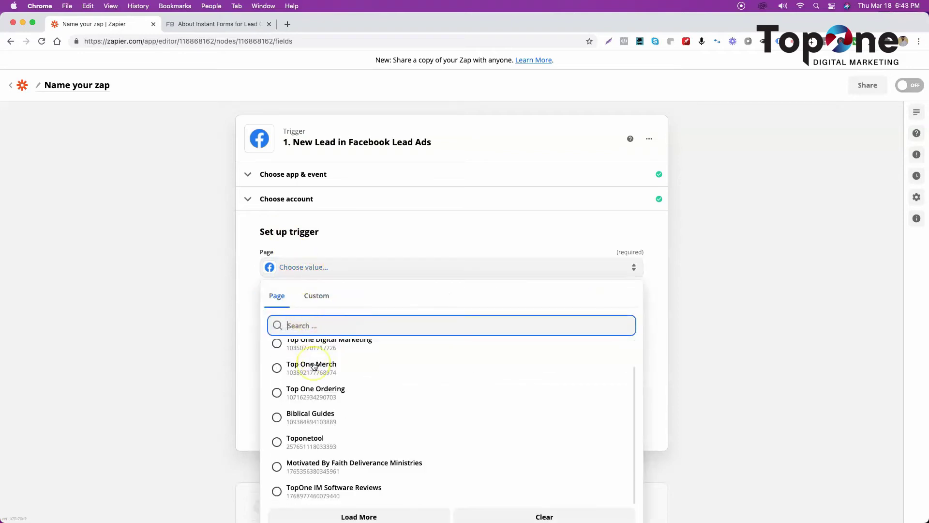
{"action": "scroll", "coordinate": [314, 367], "scroll_direction": "down", "scroll_amount": 3}
{"action": "scroll", "coordinate": [322, 326], "scroll_direction": "up", "scroll_amount": 2}
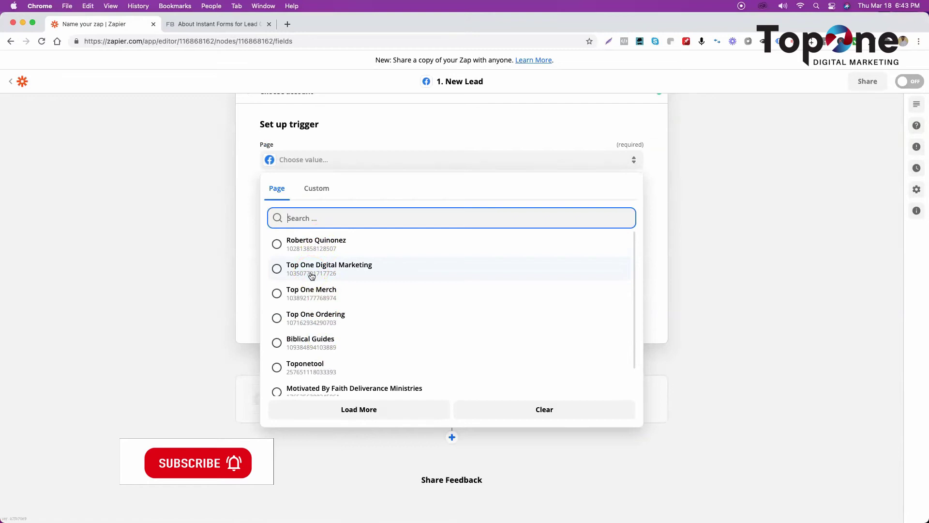
{"action": "left_click", "coordinate": [312, 269]}
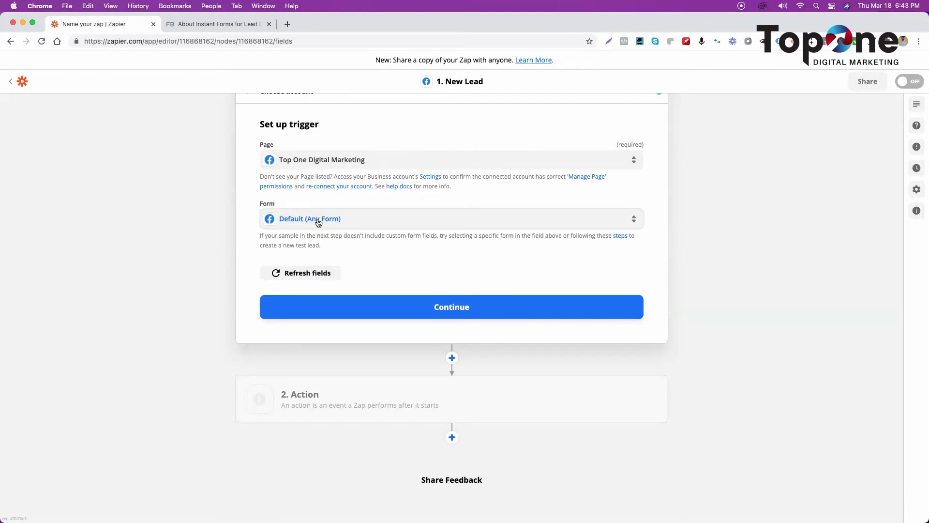
{"action": "left_click", "coordinate": [317, 220]}
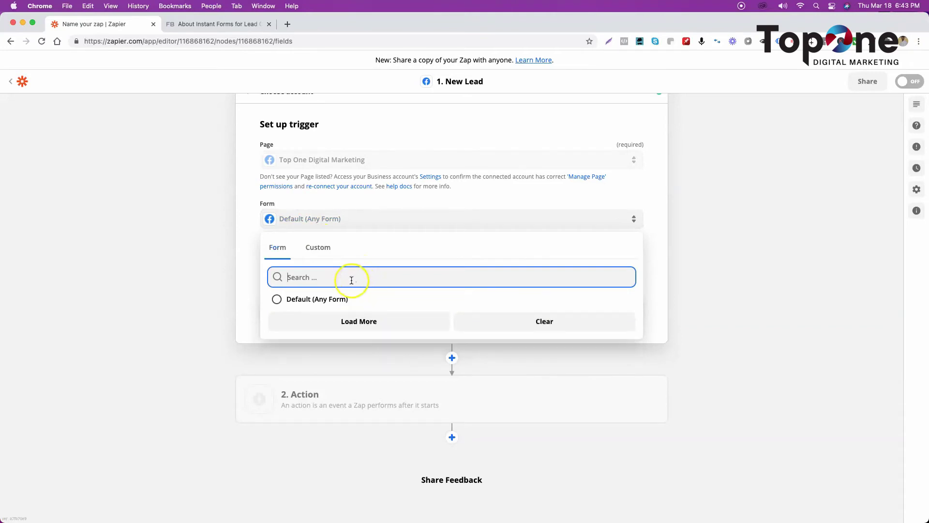
{"action": "scroll", "coordinate": [349, 280], "scroll_direction": "down", "scroll_amount": 1}
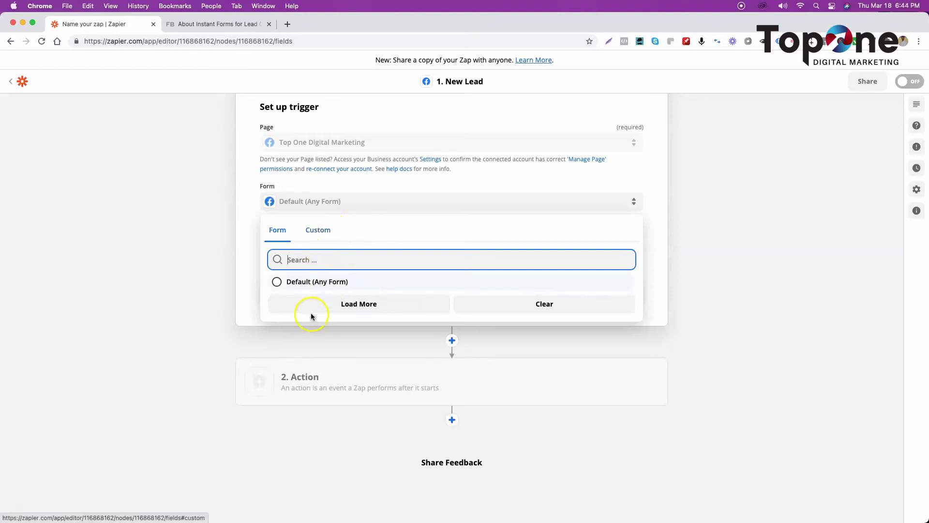
{"action": "left_click", "coordinate": [318, 282]}
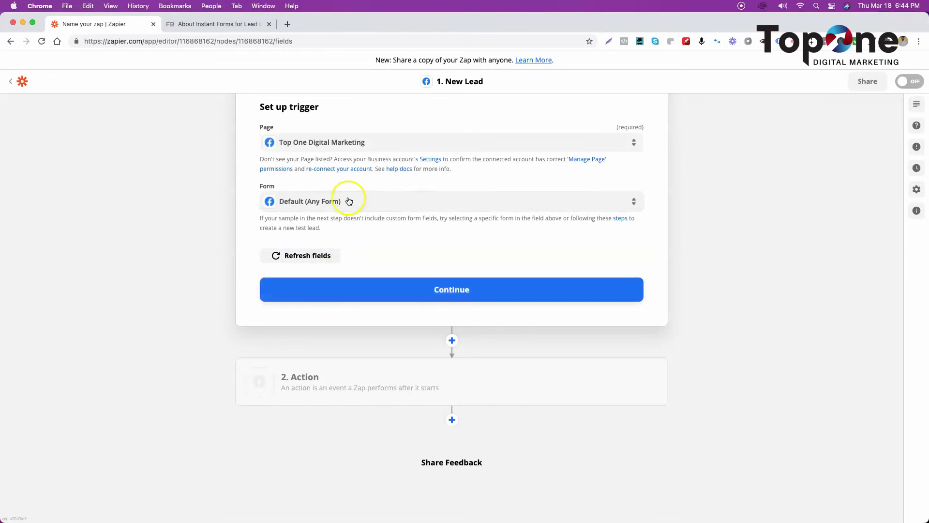
{"action": "left_click", "coordinate": [384, 292]}
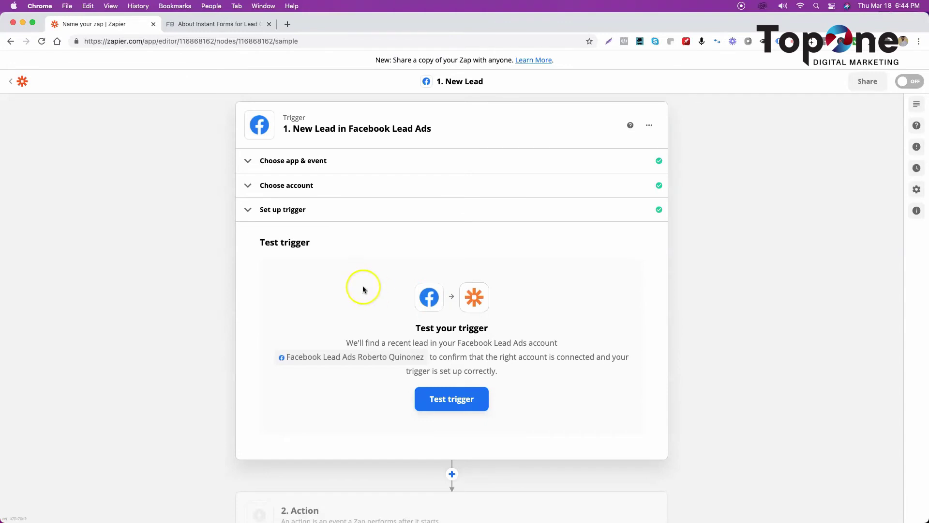
Step: Test the trigger, reselect Default (Any Form), retest, and choose to skip the failing test
{"action": "left_click", "coordinate": [451, 400]}
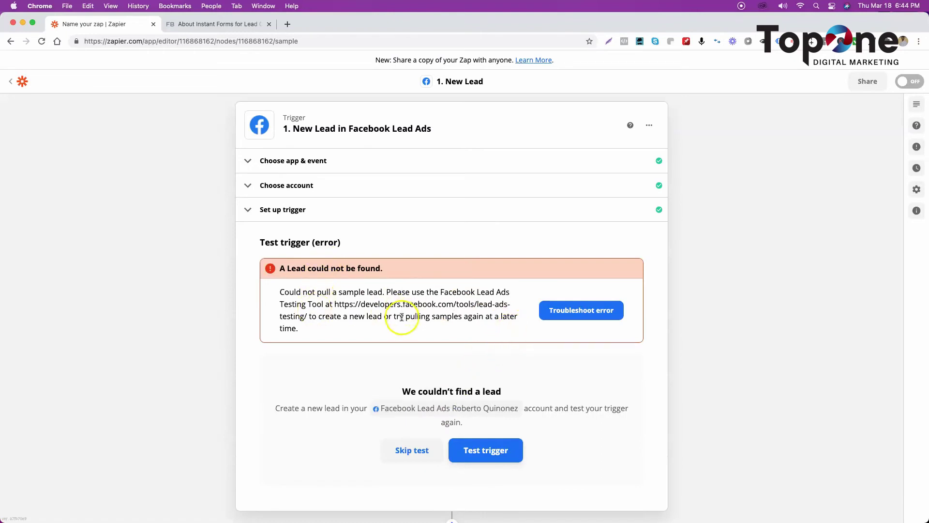
{"action": "left_click", "coordinate": [314, 212]}
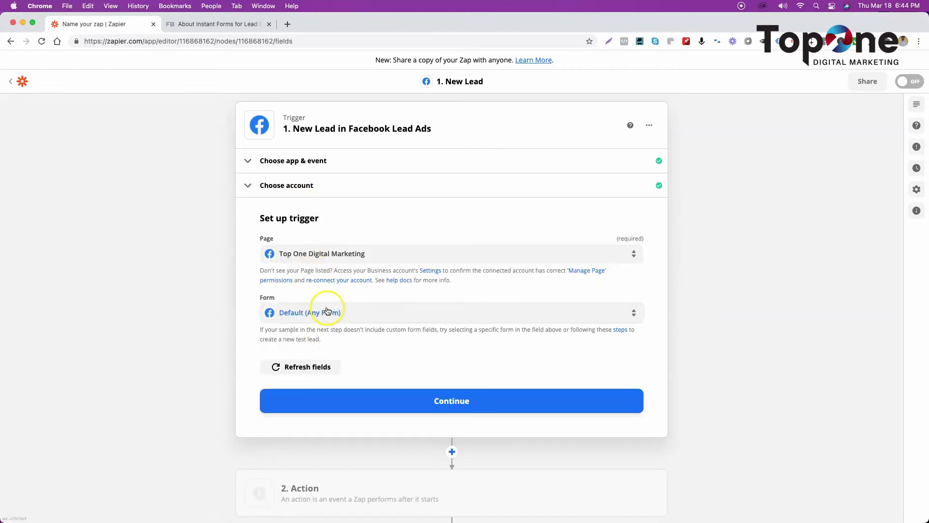
{"action": "left_click", "coordinate": [372, 315]}
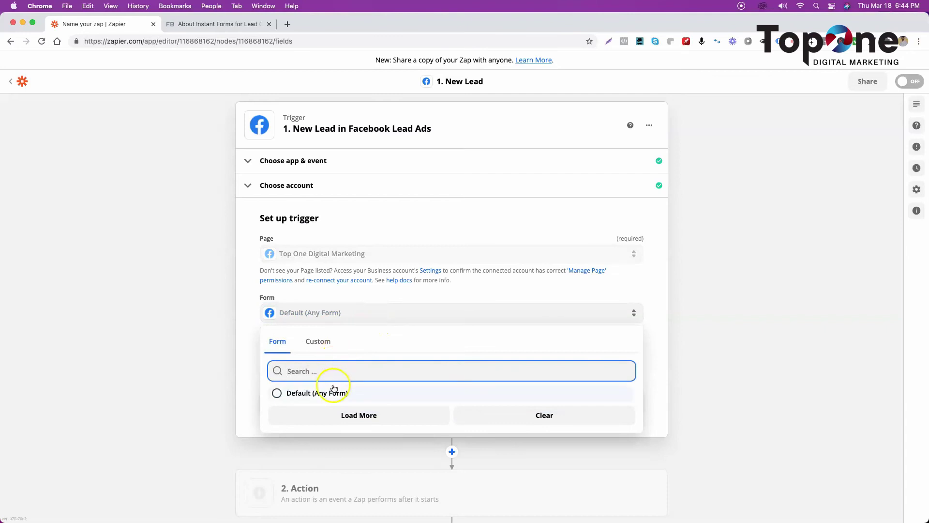
{"action": "left_click", "coordinate": [331, 390]}
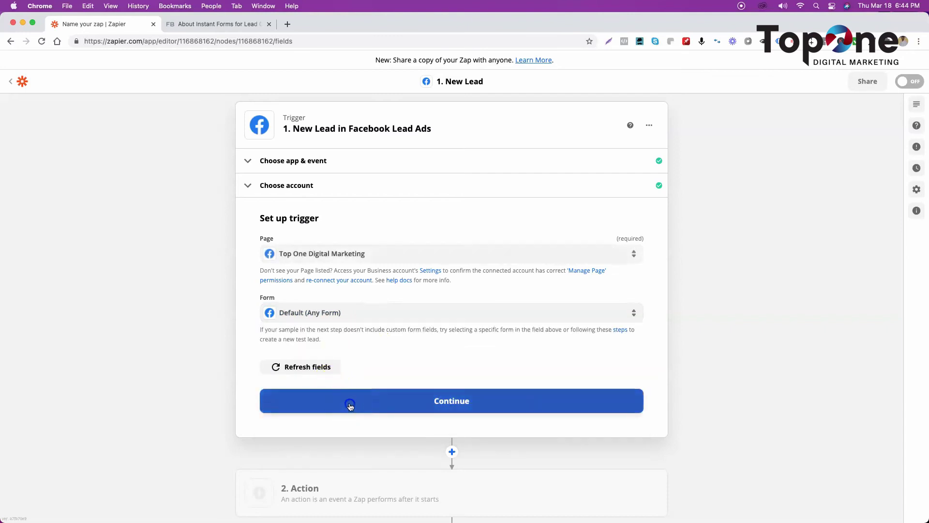
{"action": "left_click", "coordinate": [348, 403]}
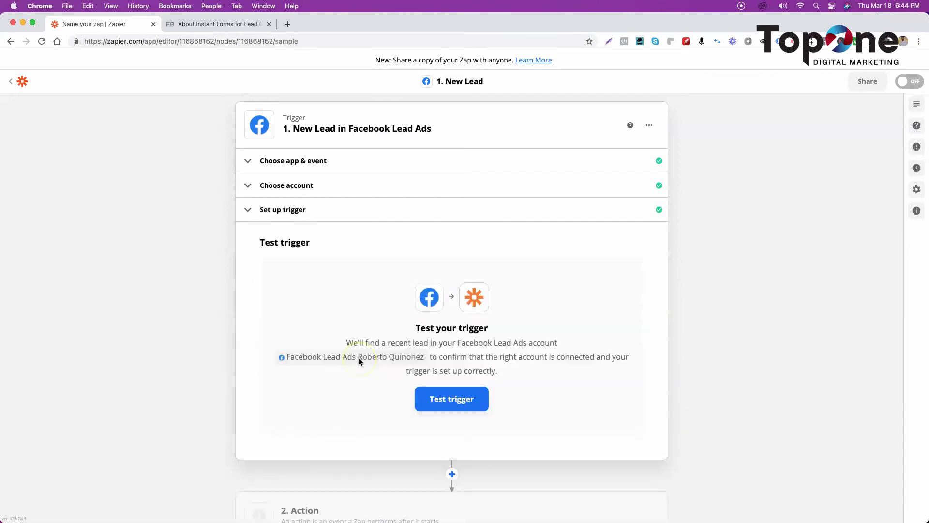
{"action": "left_click", "coordinate": [437, 400]}
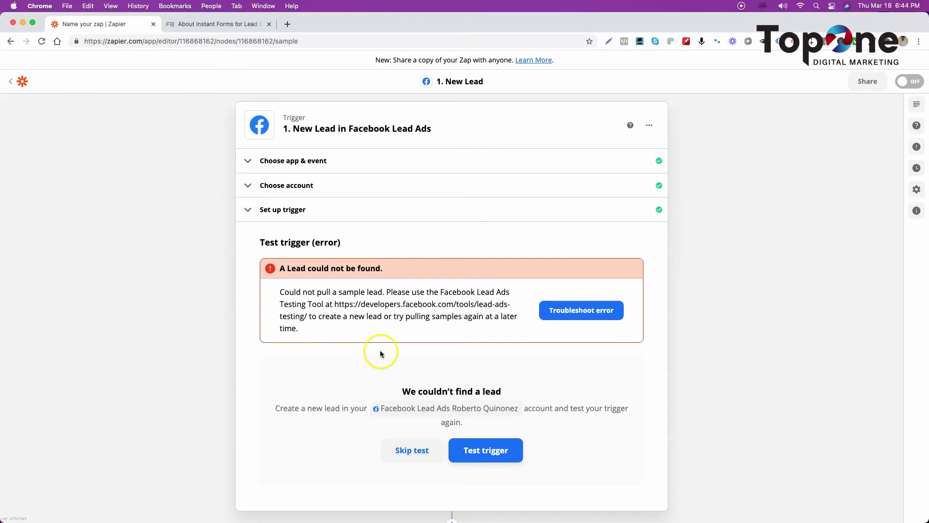
{"action": "left_click", "coordinate": [397, 455]}
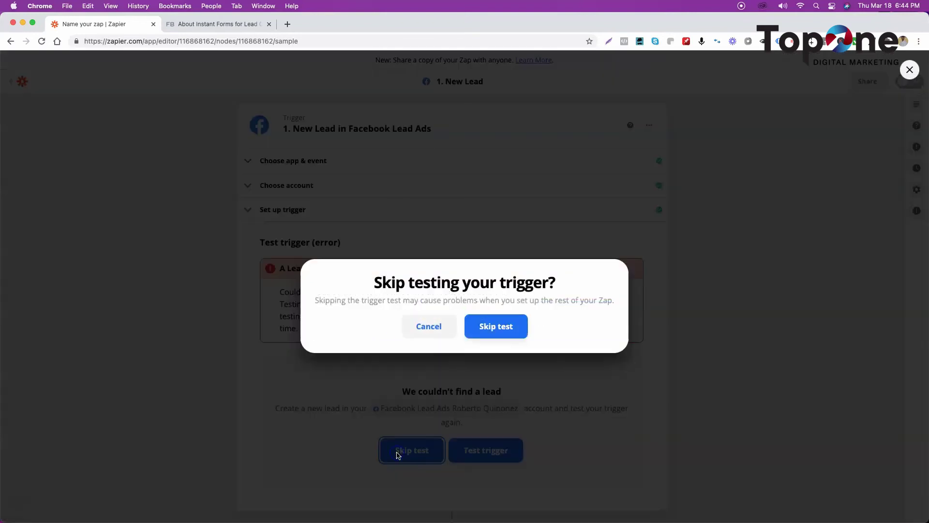
Step: Confirm skipping the trigger test and select Builderall Mailingboss as the action app
{"action": "left_click", "coordinate": [496, 328]}
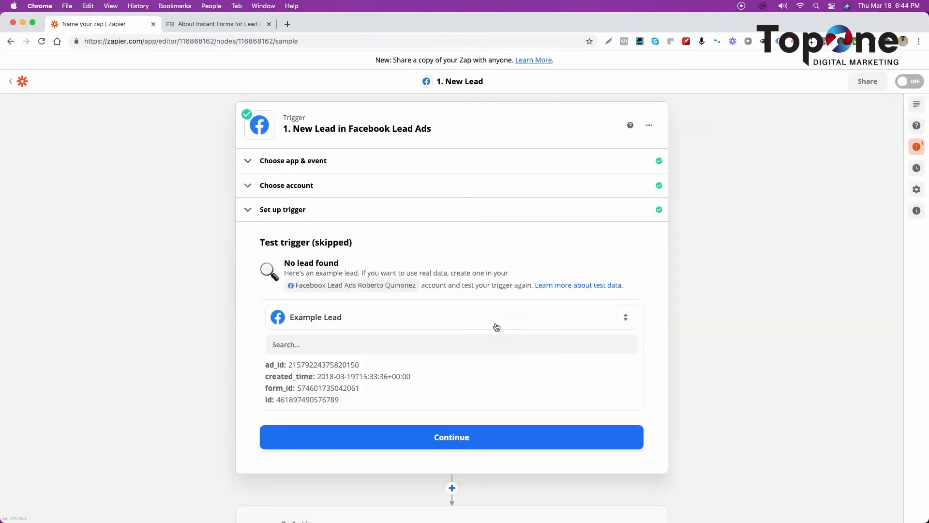
{"action": "scroll", "coordinate": [297, 365], "scroll_direction": "down", "scroll_amount": 3}
{"action": "left_click", "coordinate": [377, 285]}
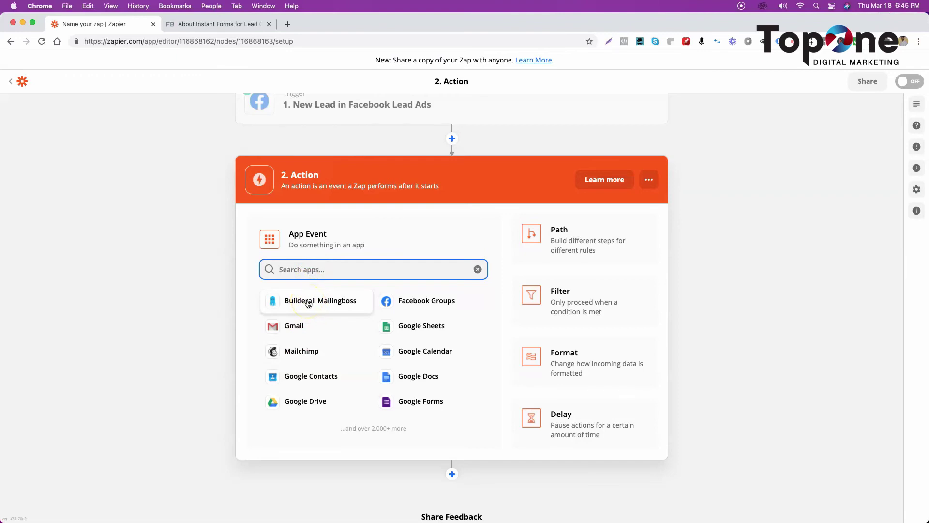
{"action": "left_click", "coordinate": [308, 303]}
Step: Set the Builderall Mailingboss action event to Add/Update Lead in List and continue
{"action": "left_click", "coordinate": [323, 272]}
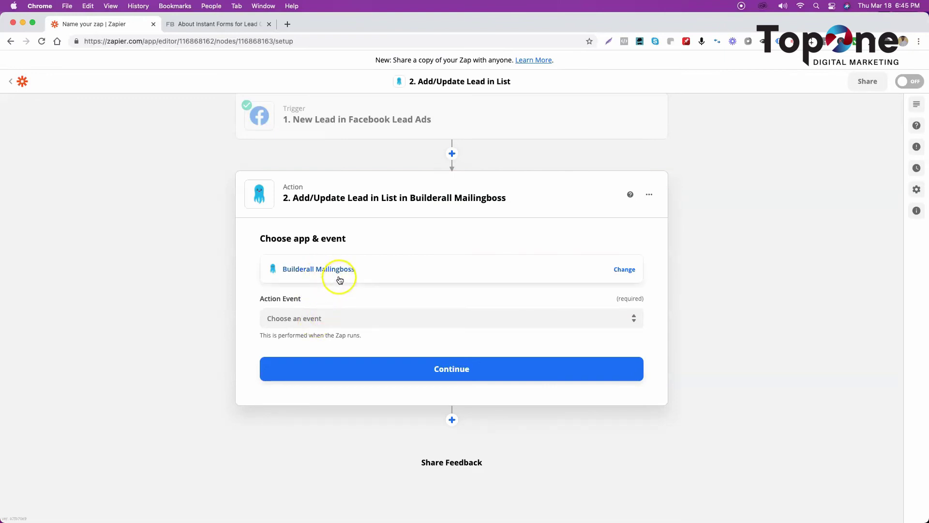
{"action": "left_click", "coordinate": [326, 319]}
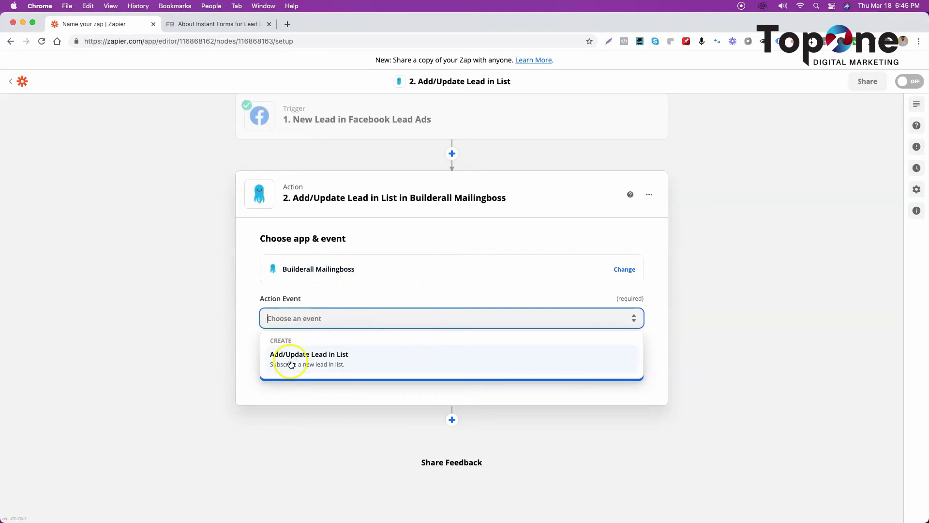
{"action": "left_click", "coordinate": [293, 360]}
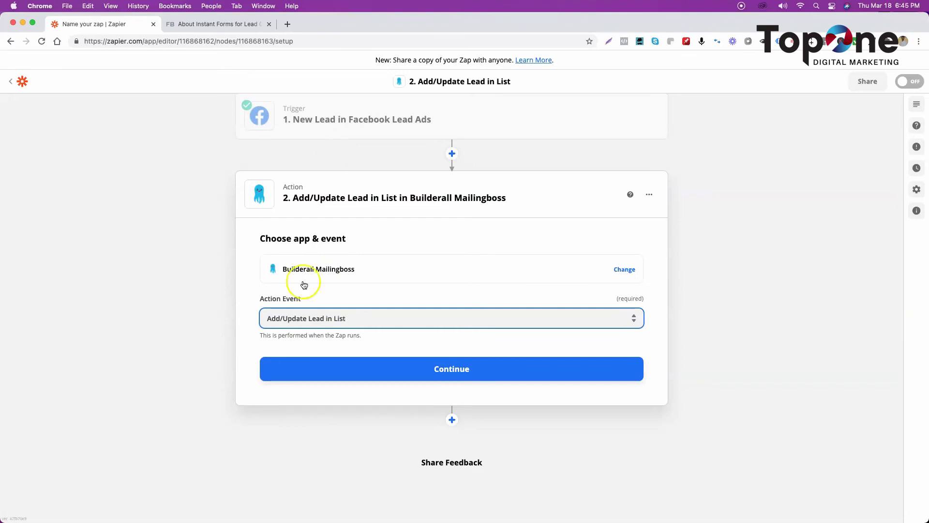
{"action": "left_click", "coordinate": [352, 366]}
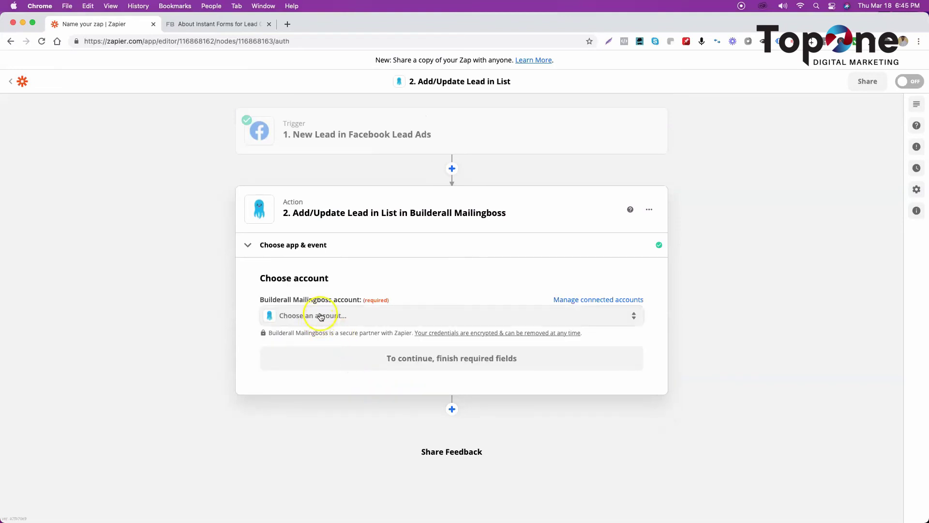
Step: Choose the existing Builderall Mailingboss account for the action and continue
{"action": "left_click", "coordinate": [320, 317]}
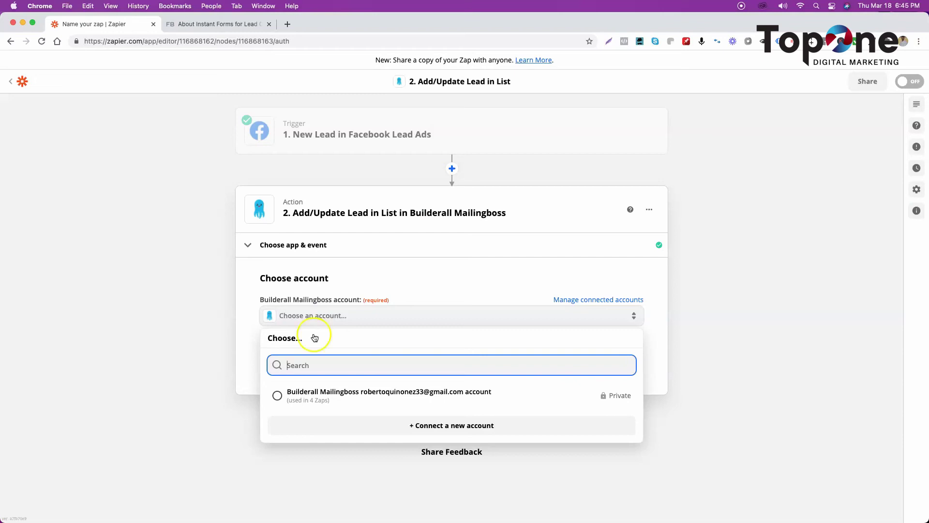
{"action": "left_click", "coordinate": [322, 395]}
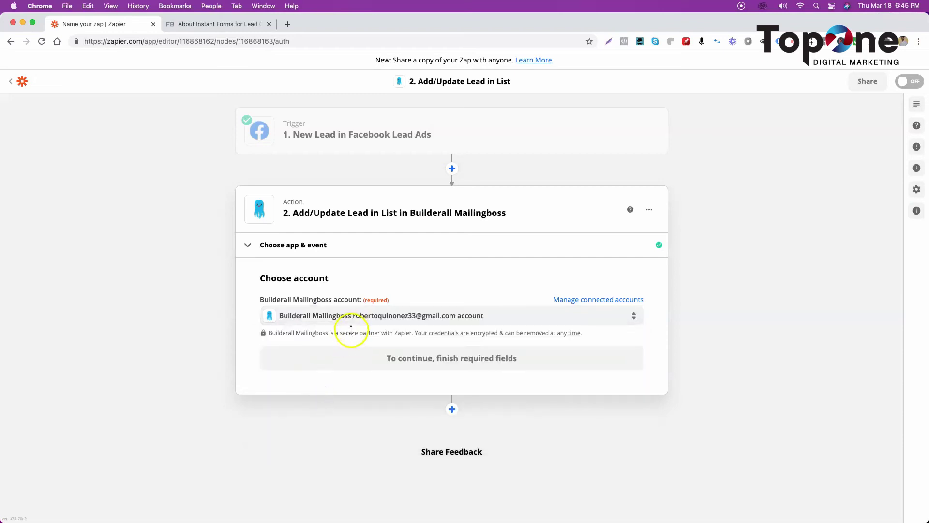
{"action": "left_click", "coordinate": [359, 360]}
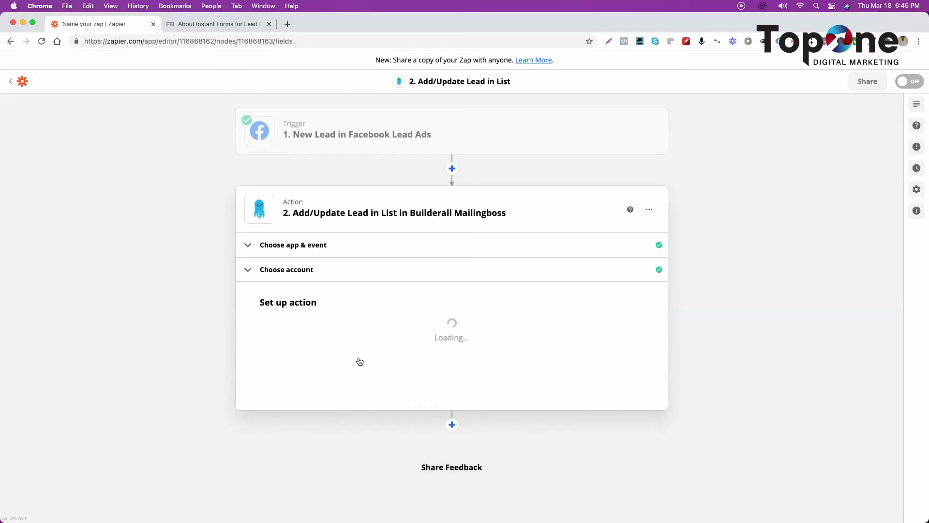
Step: Browse the Facebook lead fields for Email Address, inserting the 1. ID pill and then removing it
{"action": "left_click", "coordinate": [366, 313]}
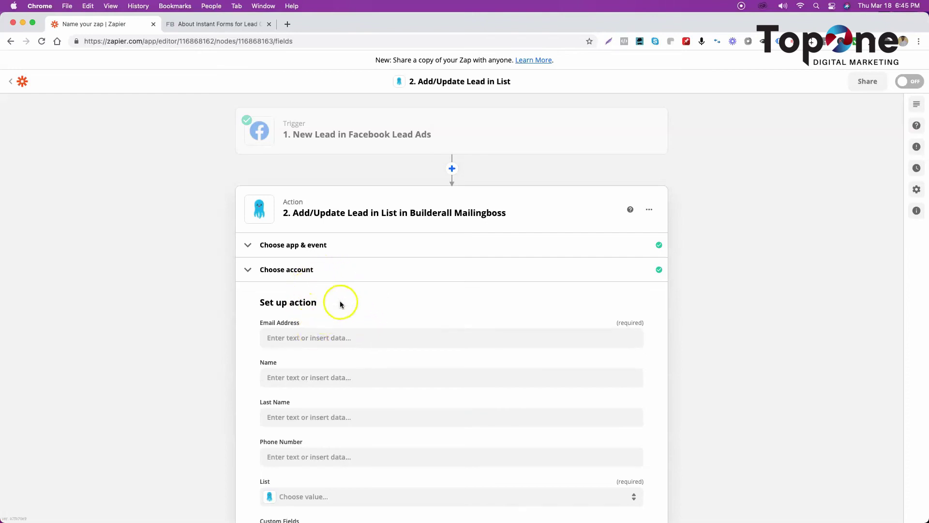
{"action": "left_click", "coordinate": [282, 339]}
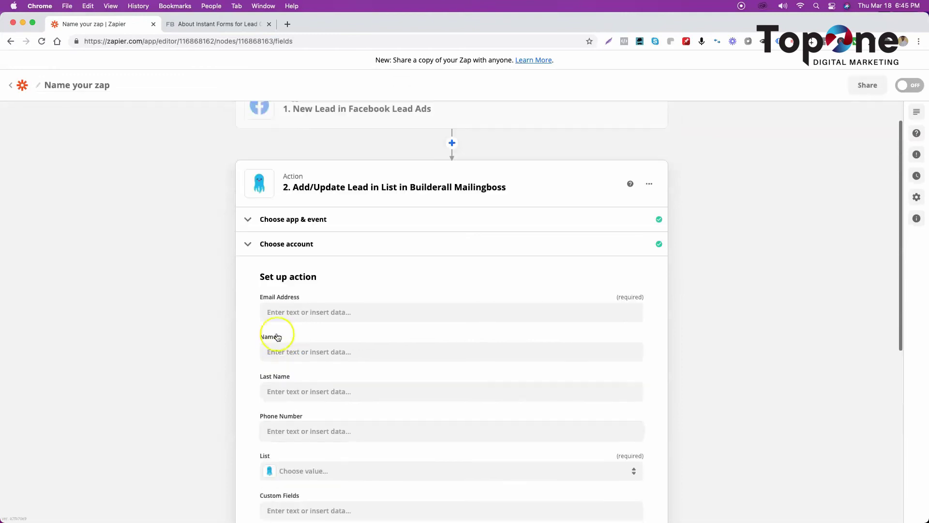
{"action": "left_click", "coordinate": [286, 313]}
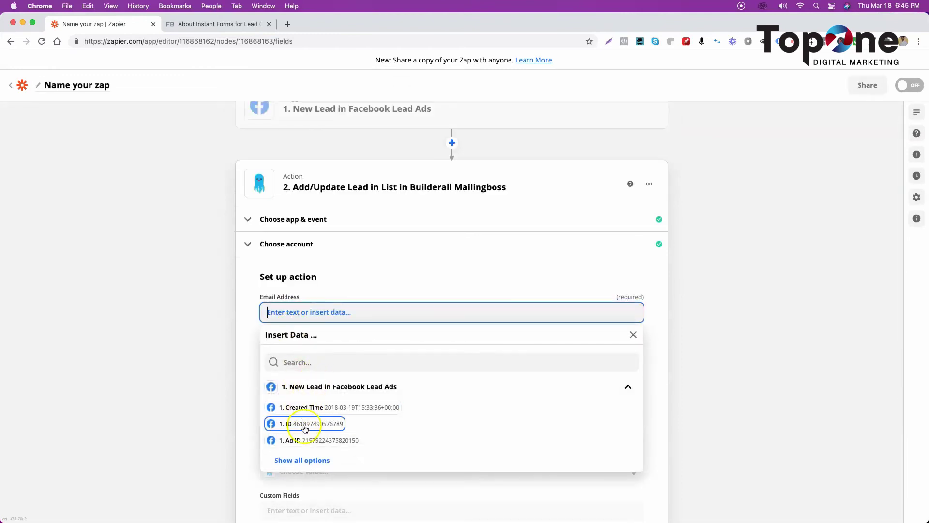
{"action": "left_click", "coordinate": [300, 461]}
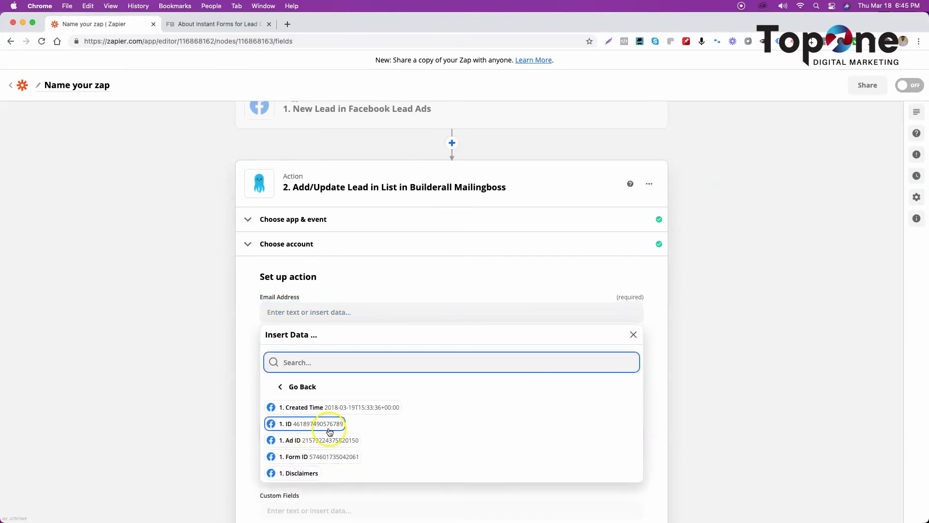
{"action": "scroll", "coordinate": [330, 432], "scroll_direction": "down", "scroll_amount": 1}
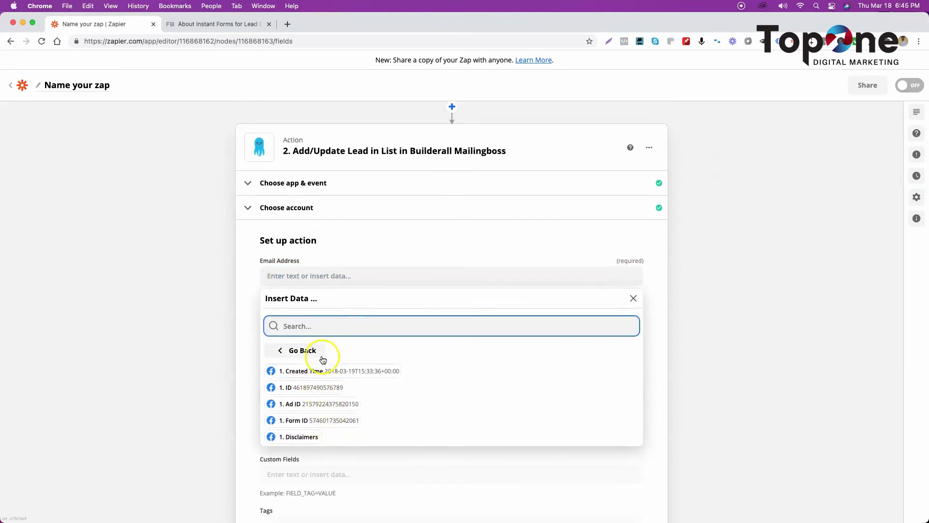
{"action": "scroll", "coordinate": [320, 357], "scroll_direction": "down", "scroll_amount": 2}
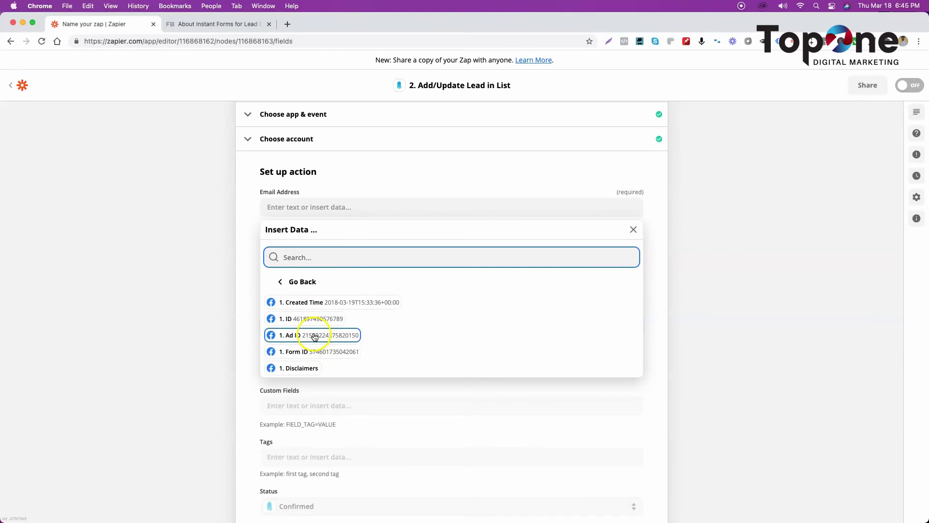
{"action": "scroll", "coordinate": [332, 290], "scroll_direction": "down", "scroll_amount": 1}
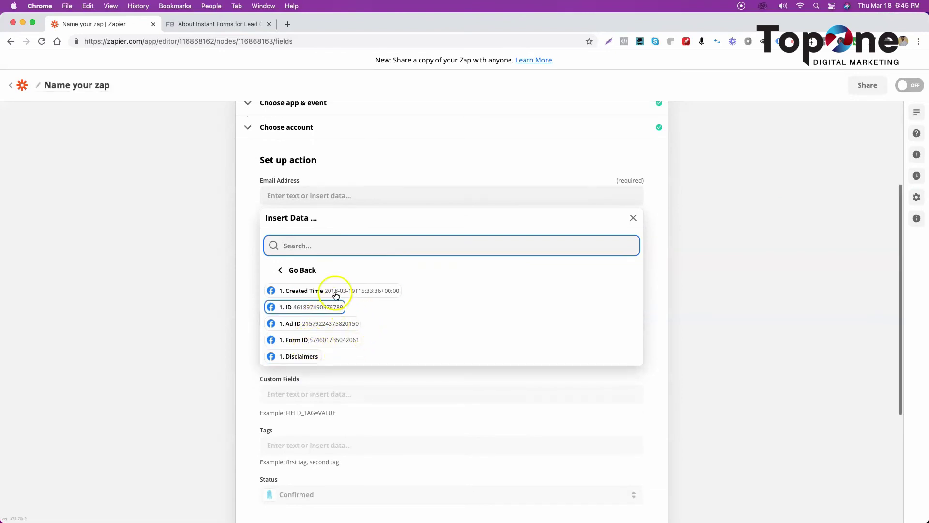
{"action": "left_click", "coordinate": [310, 275]}
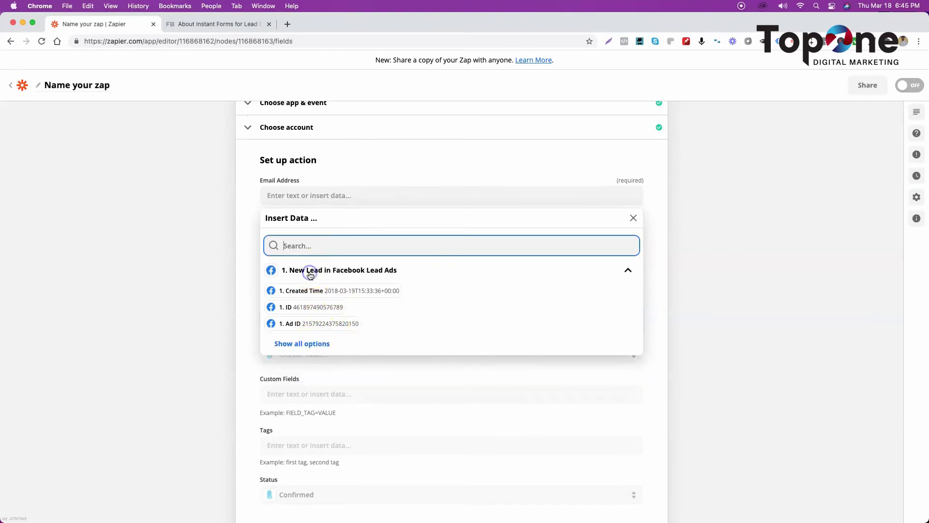
{"action": "left_click", "coordinate": [290, 343]}
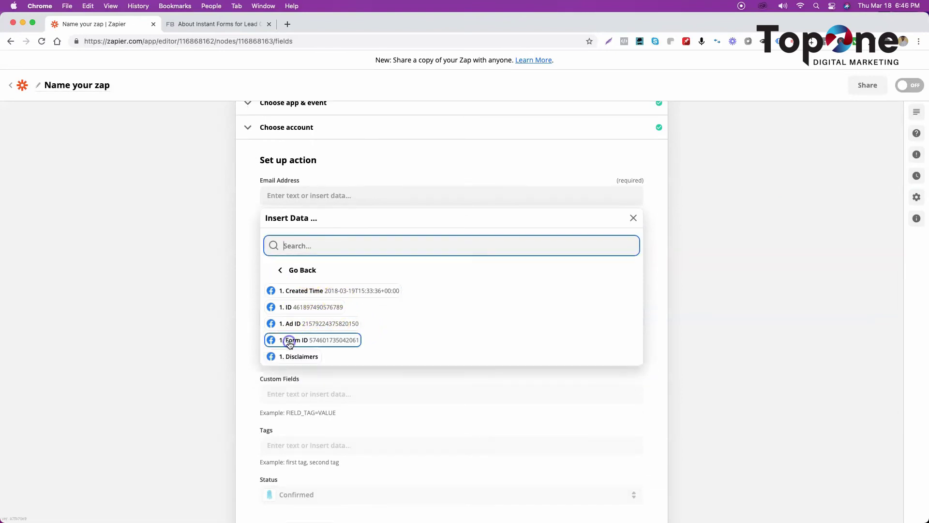
{"action": "left_click", "coordinate": [300, 307]}
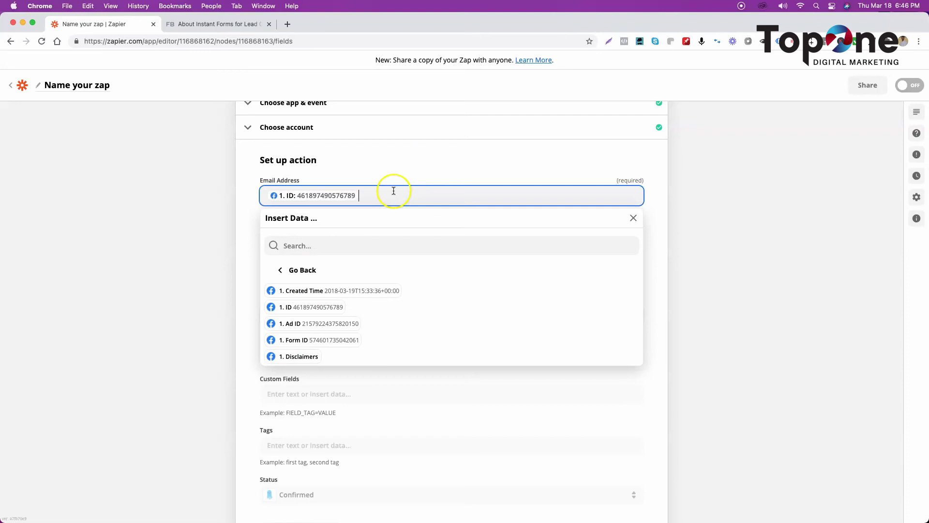
{"action": "key", "text": "BackSpace"}
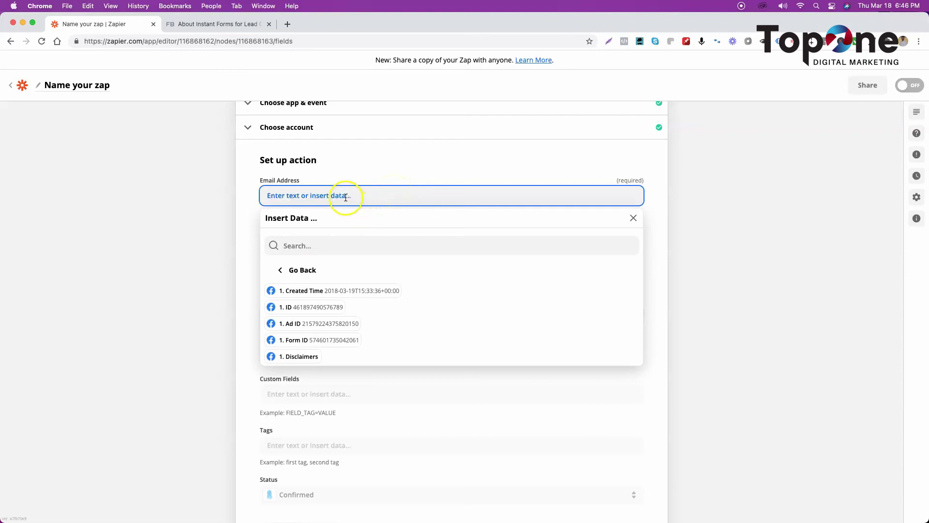
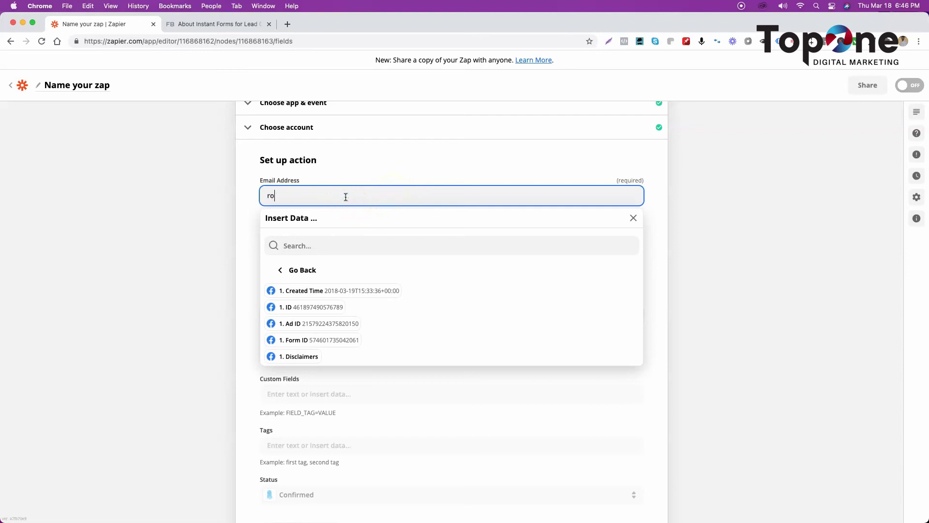
Step: Type a test e-mail address into Email Address, correcting its typos, and close the data list
{"action": "left_click", "coordinate": [264, 192]}
{"action": "left_click", "coordinate": [284, 195]}
{"action": "key", "text": "BackSpace"}
{"action": "key", "text": "BackSpace"}
{"action": "type", "text": "@"}
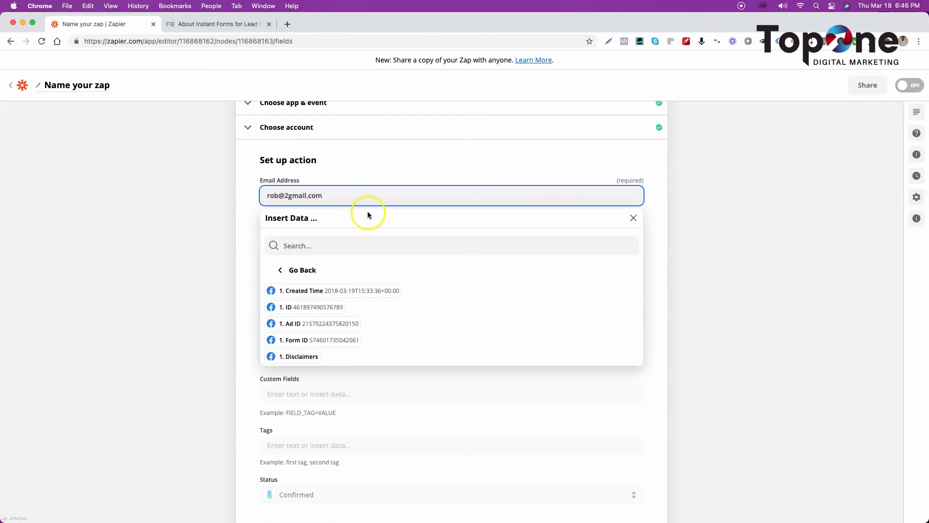
{"action": "left_click", "coordinate": [287, 195]}
{"action": "key", "text": "BackSpace"}
{"action": "key", "text": "BackSpace"}
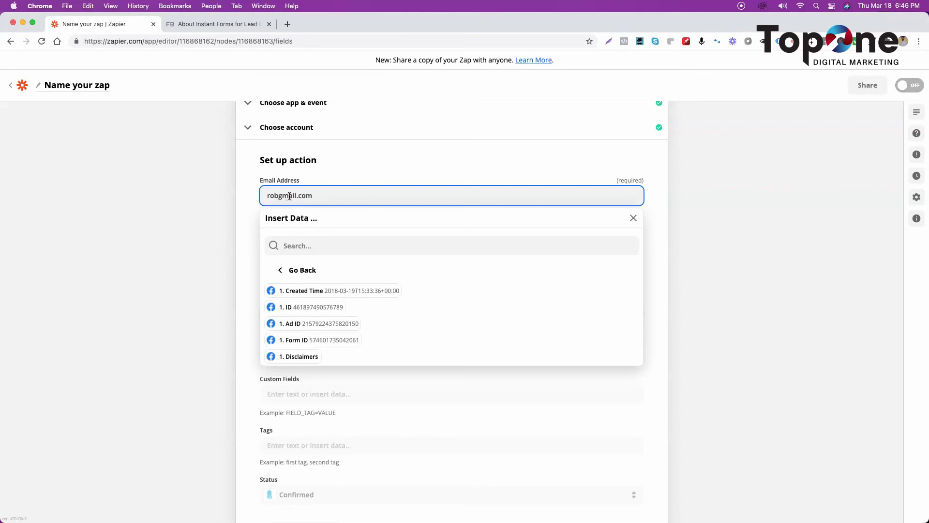
{"action": "type", "text": "@"}
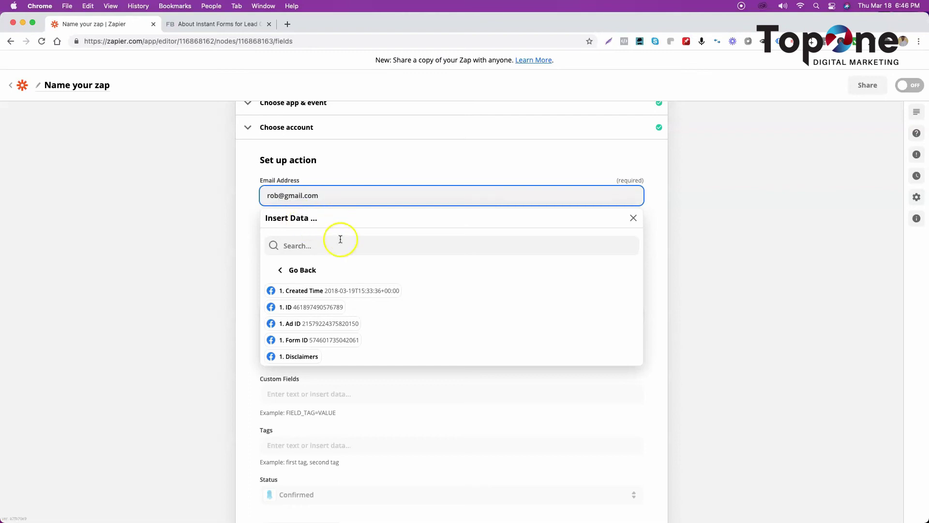
{"action": "left_click", "coordinate": [251, 257]}
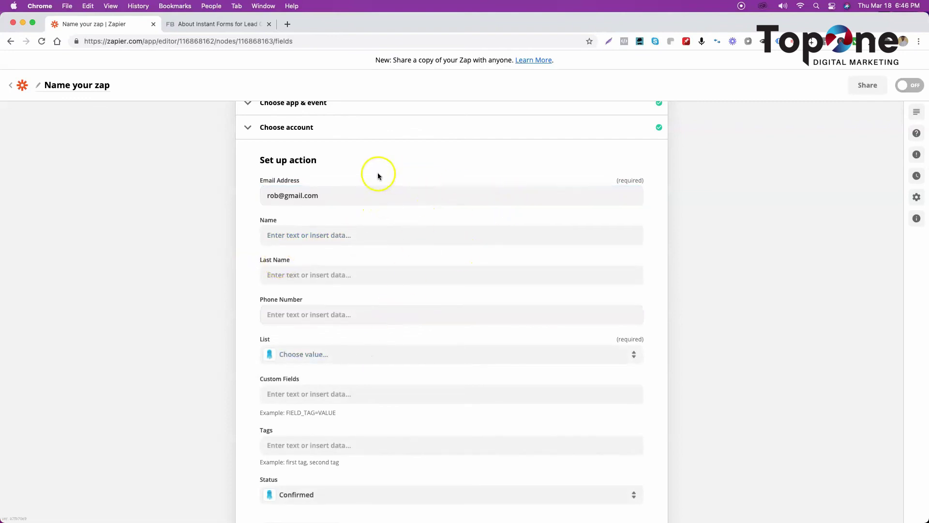
Step: Set the Mailingboss action's List field to Top One Marketing Courses and confirm the field settings
{"action": "scroll", "coordinate": [393, 269], "scroll_direction": "down", "scroll_amount": 2}
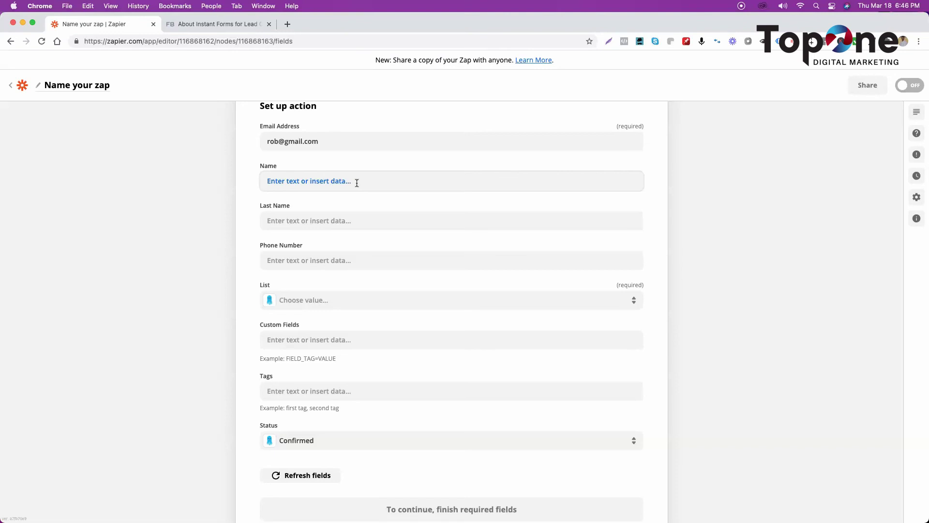
{"action": "left_click", "coordinate": [341, 182]}
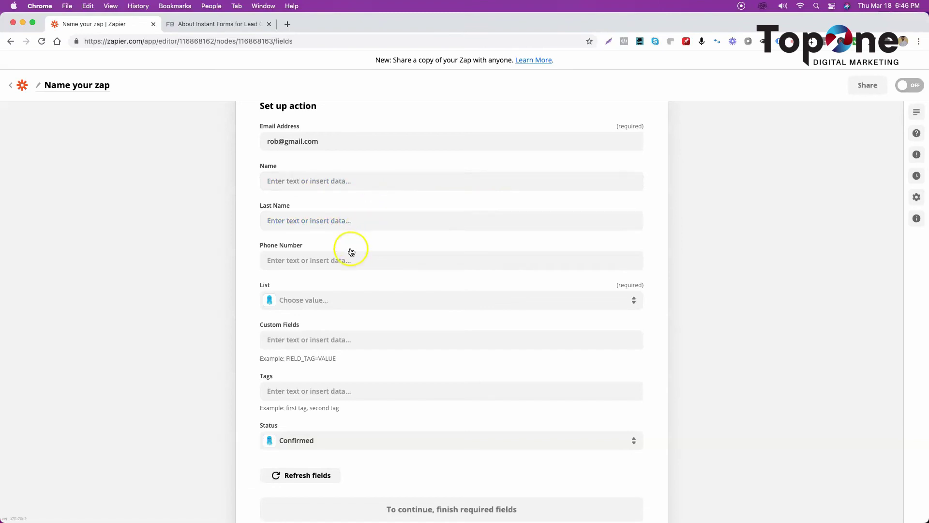
{"action": "left_click", "coordinate": [469, 300]}
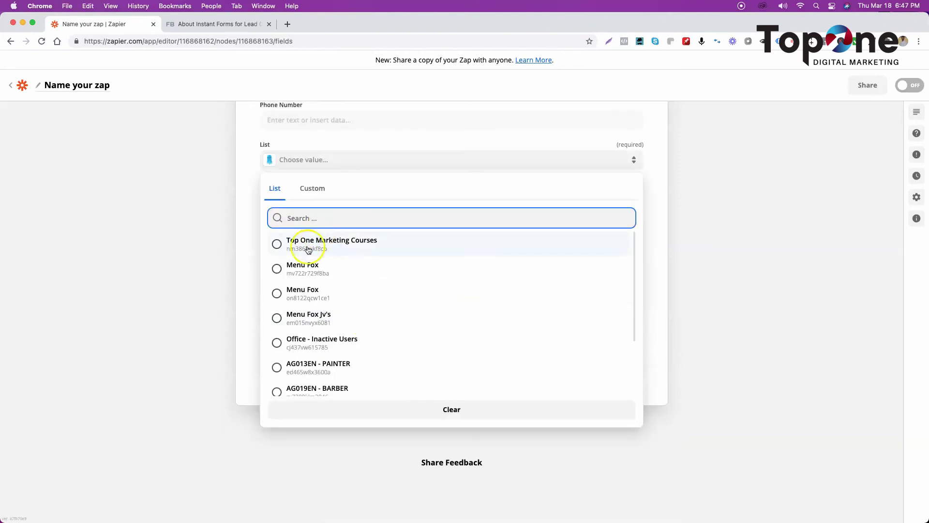
{"action": "left_click", "coordinate": [306, 245]}
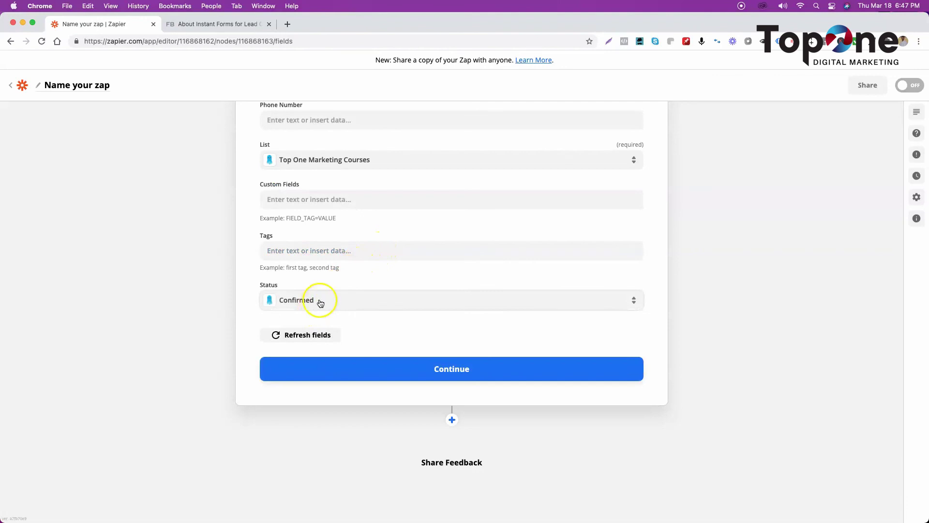
{"action": "left_click", "coordinate": [422, 371]}
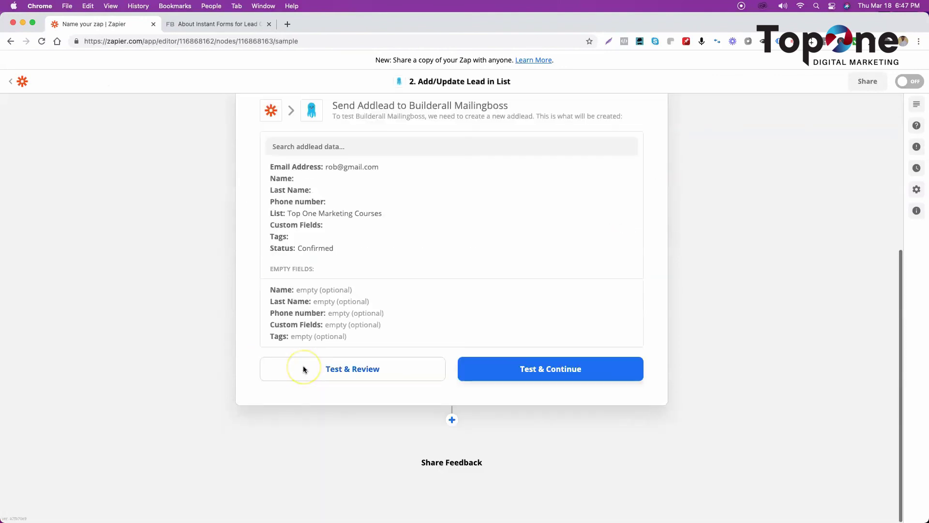
Step: Run Test & Review on the Add/Update Lead action and confirm the test lead was added successfully
{"action": "left_click", "coordinate": [349, 371]}
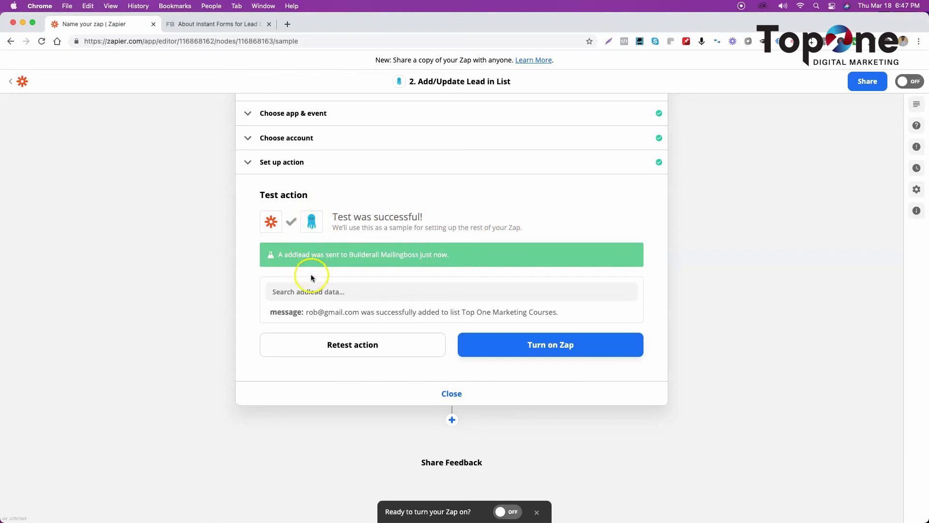
{"action": "scroll", "coordinate": [311, 274], "scroll_direction": "up", "scroll_amount": 3}
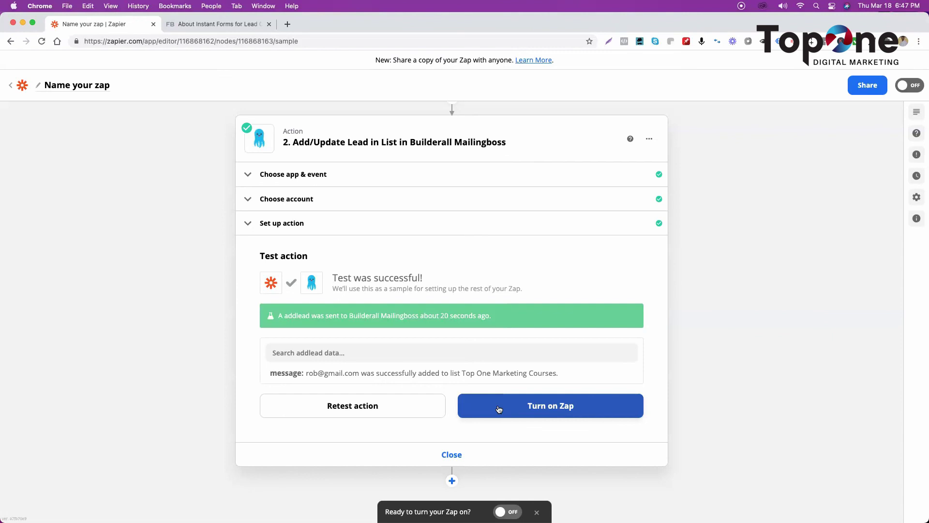
{"action": "left_click", "coordinate": [25, 265]}
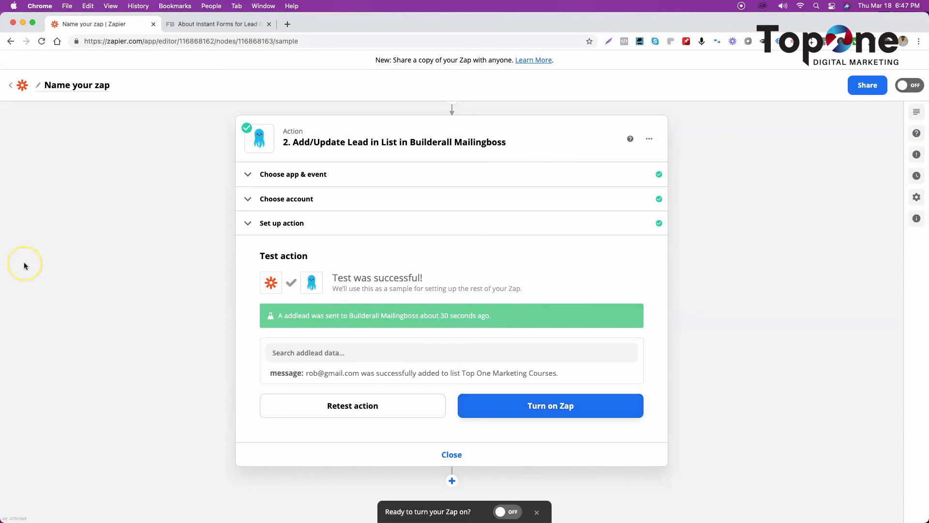